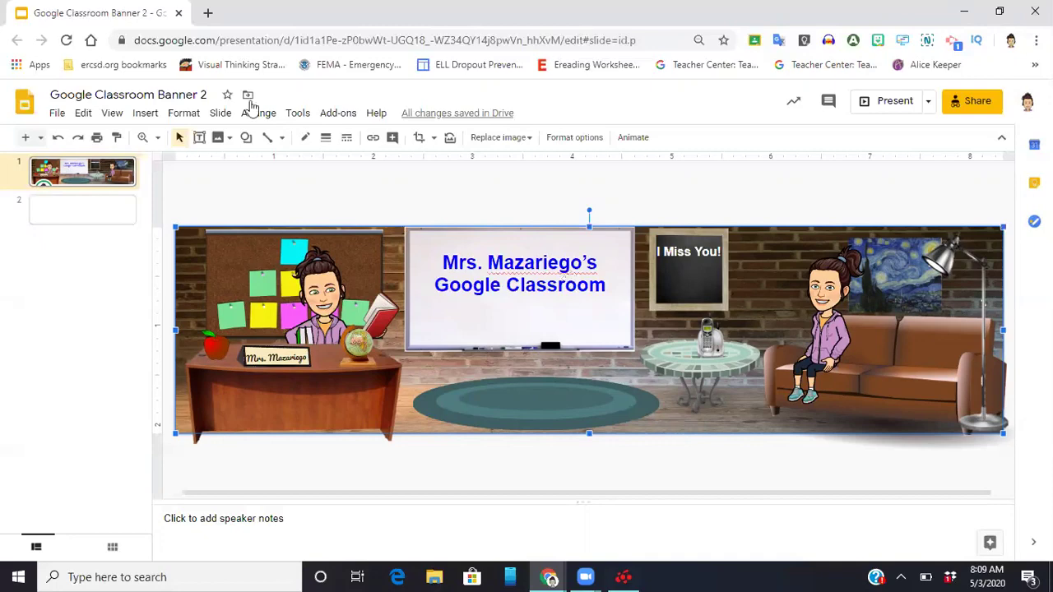
Paste the brick-wall background image onto slide 2 and delete the original background from slide 1
{"action": "left_click", "coordinate": [83, 215]}
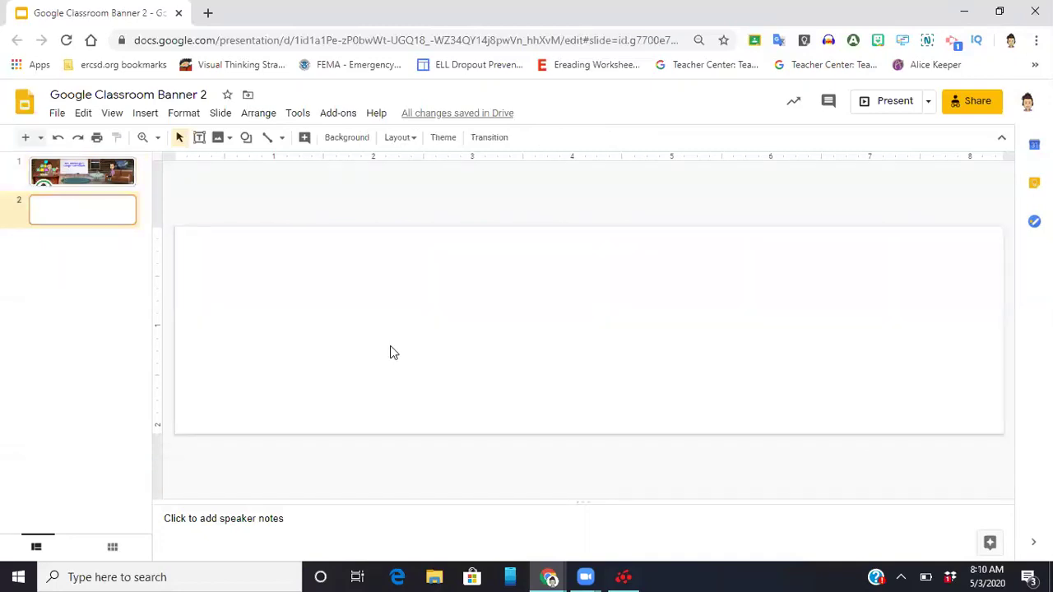
{"action": "key", "text": "ctrl+v"}
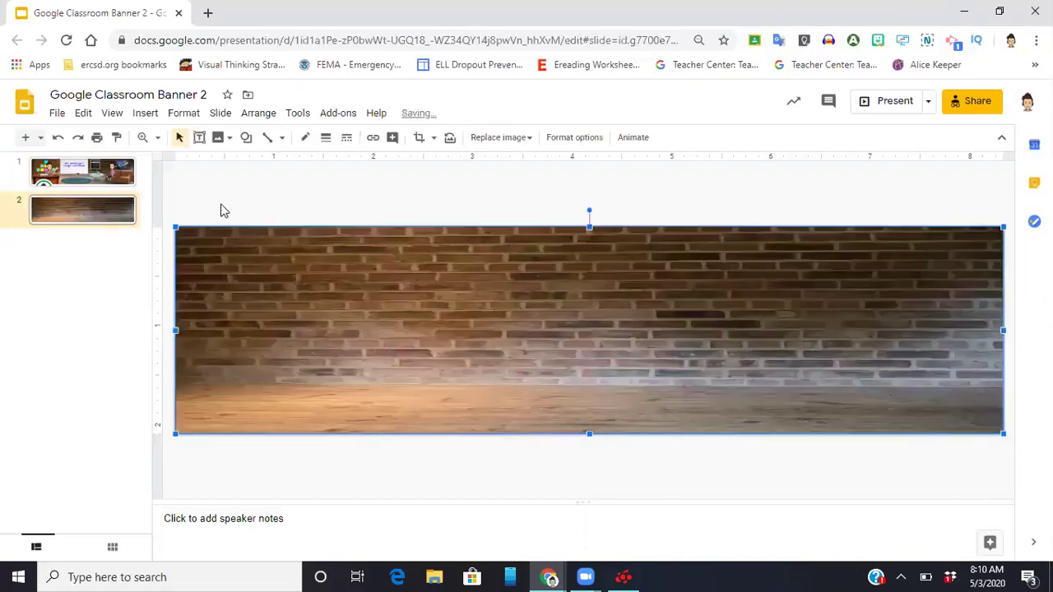
{"action": "left_click", "coordinate": [128, 177]}
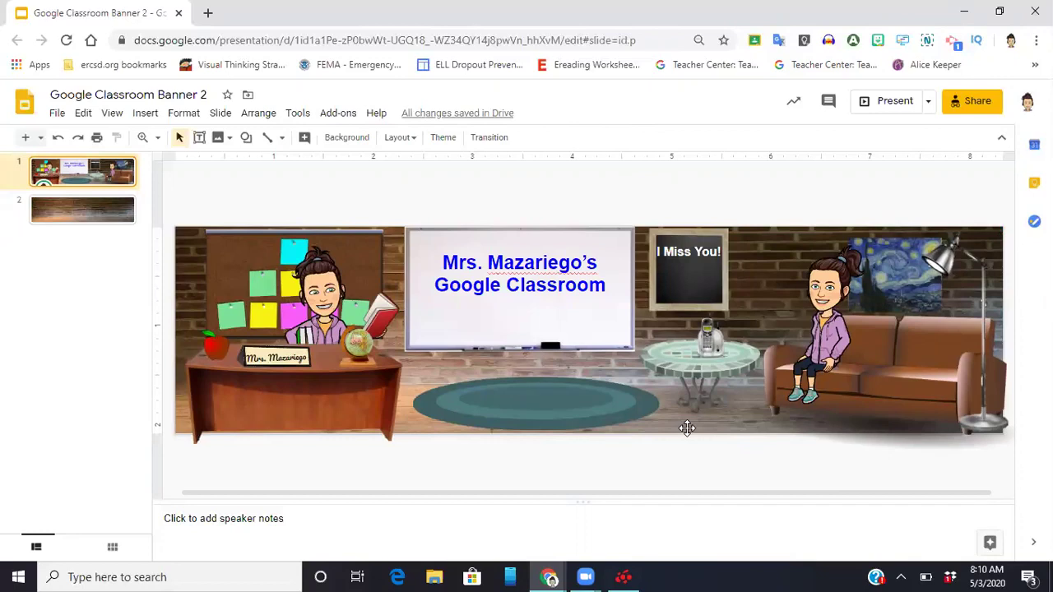
{"action": "left_click", "coordinate": [687, 428]}
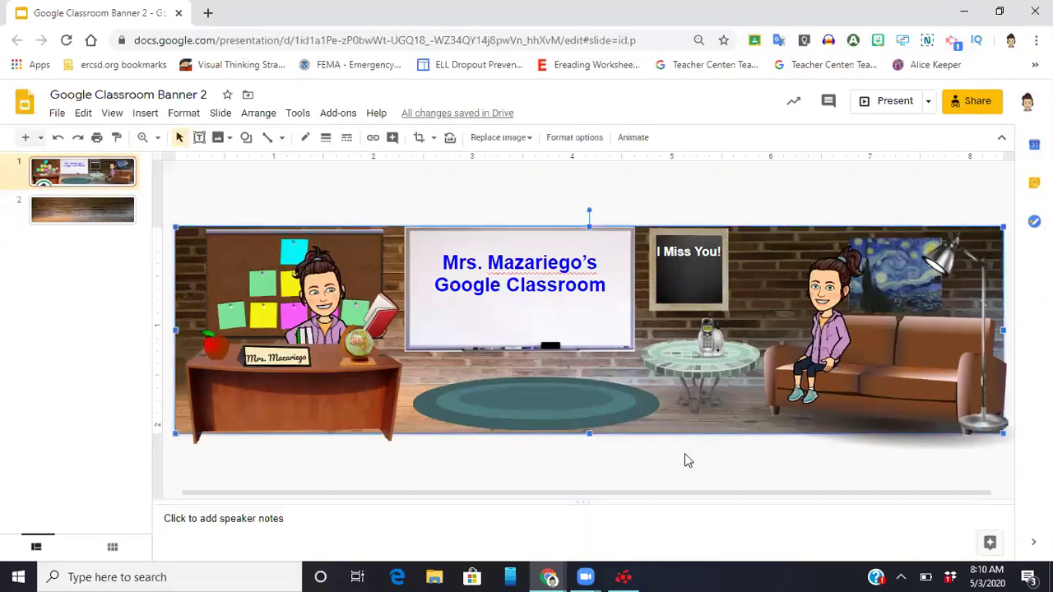
{"action": "key", "text": "Delete"}
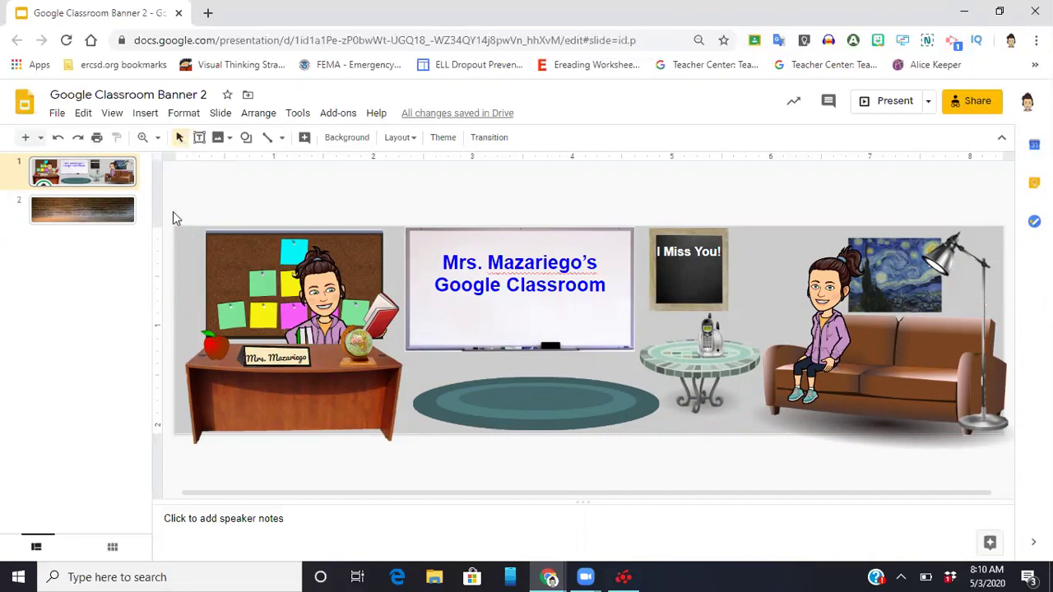
Group the desk, bulletin board, avatar and desk items on slide 1 and move the group slightly upward
{"action": "left_click_drag", "start_coordinate": [173, 214], "coordinate": [377, 412]}
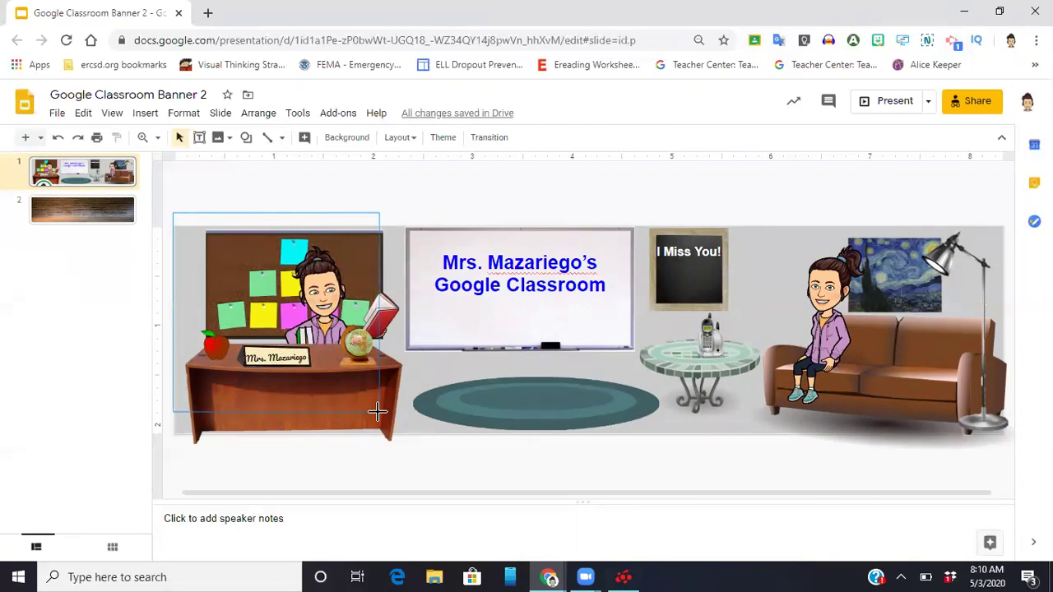
{"action": "left_click_drag", "start_coordinate": [377, 411], "coordinate": [385, 414]}
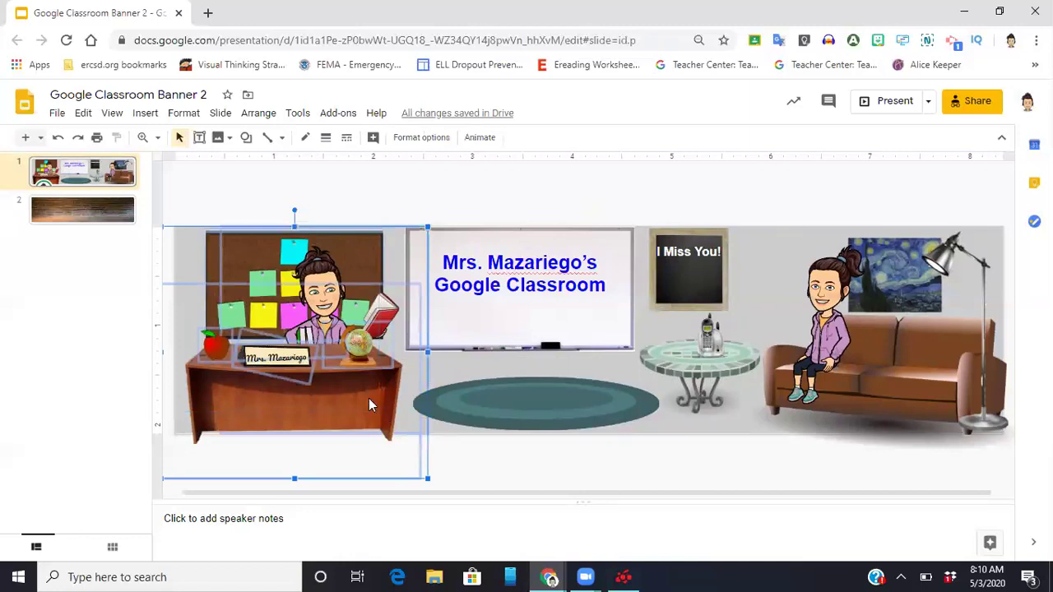
{"action": "right_click", "coordinate": [280, 372]}
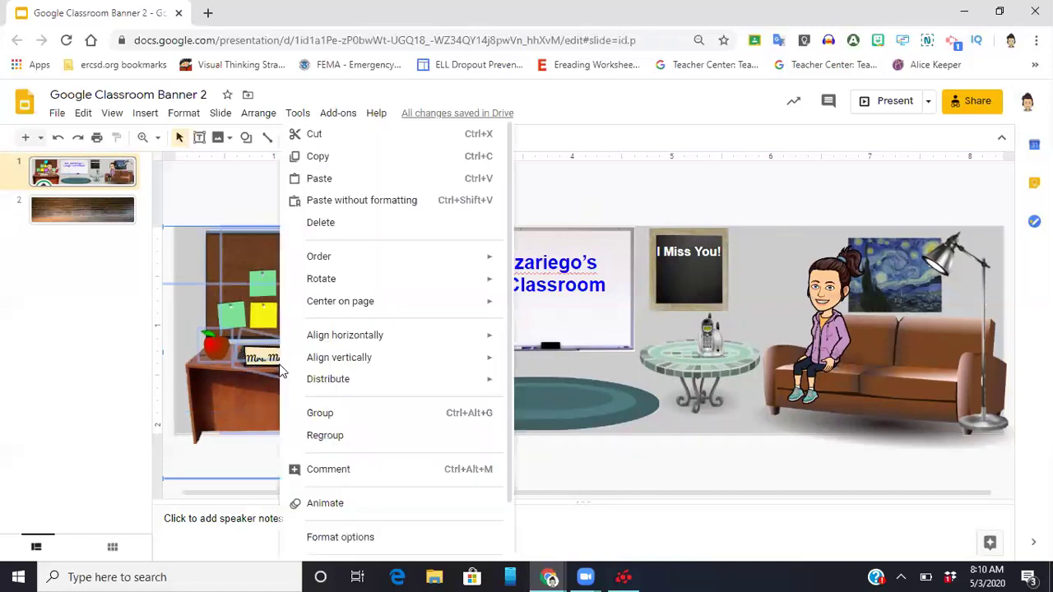
{"action": "left_click", "coordinate": [333, 416]}
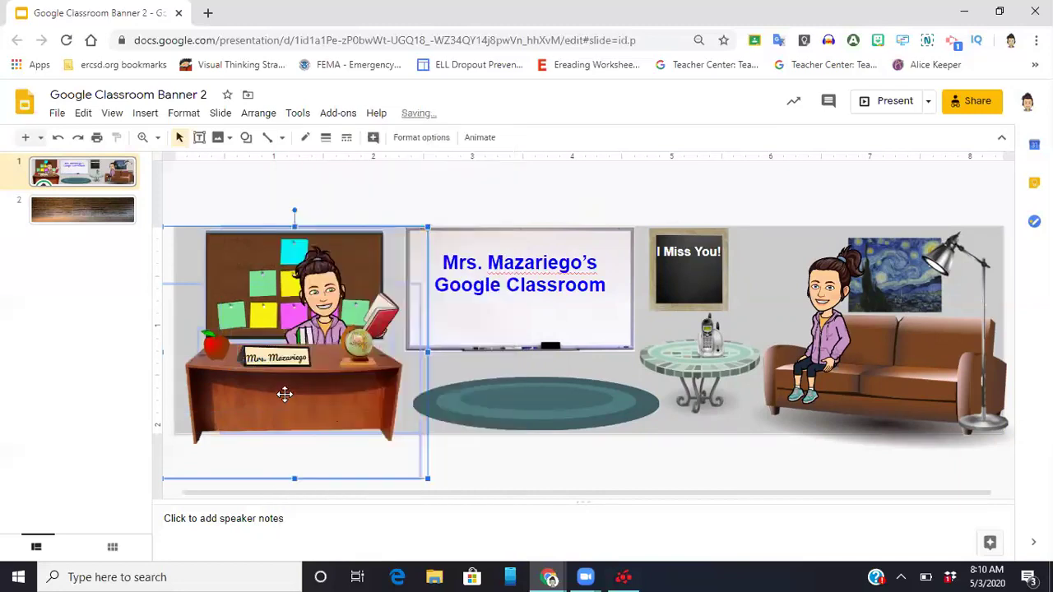
{"action": "left_click_drag", "start_coordinate": [281, 391], "coordinate": [280, 384]}
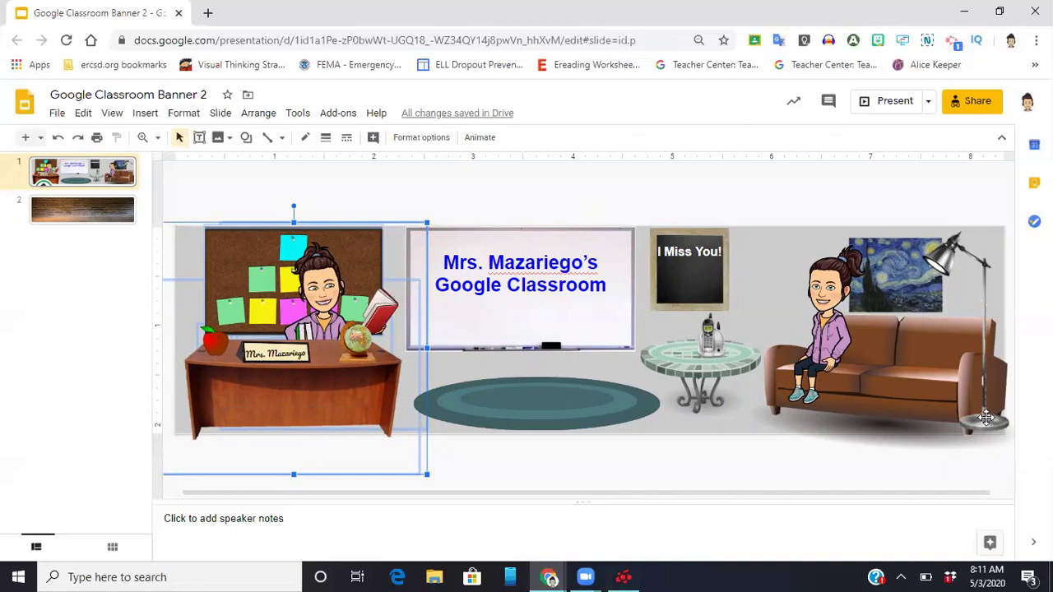
Send the floor lamp to the back, behind the sofa
{"action": "left_click", "coordinate": [981, 264]}
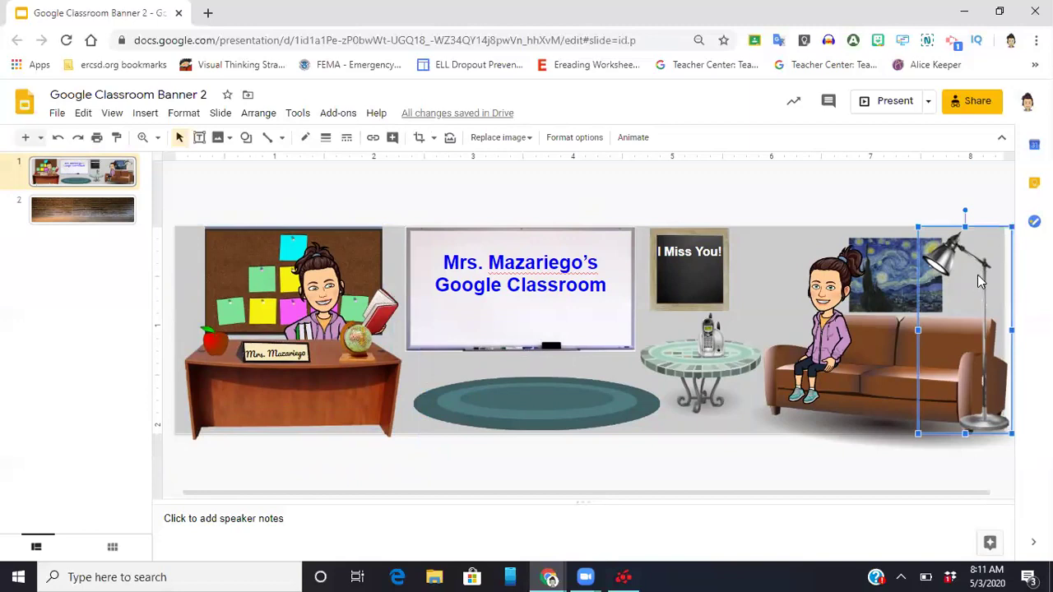
{"action": "right_click", "coordinate": [977, 275]}
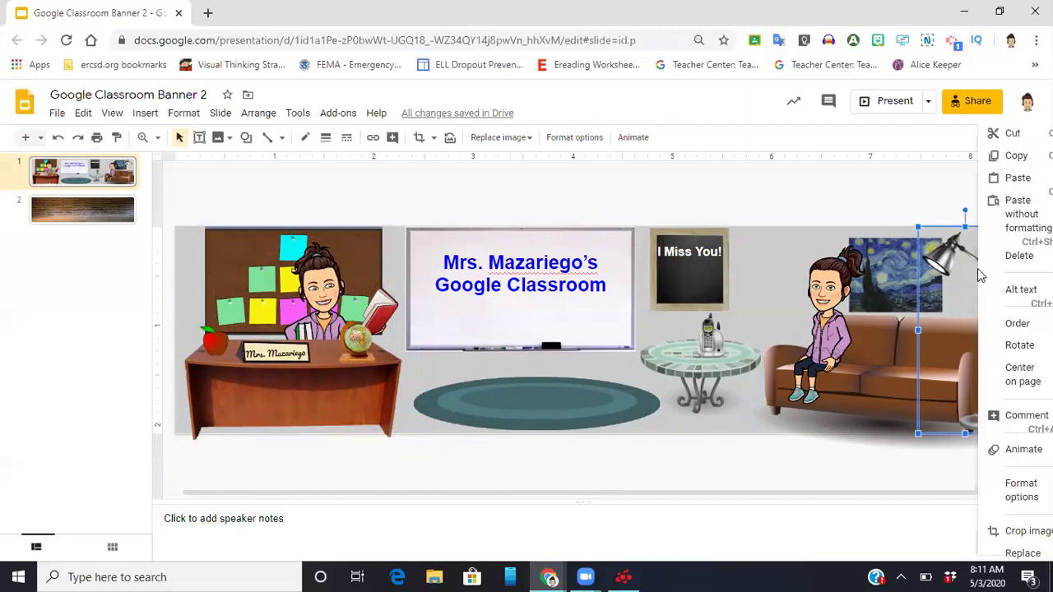
{"action": "mouse_move", "coordinate": [1012, 328]}
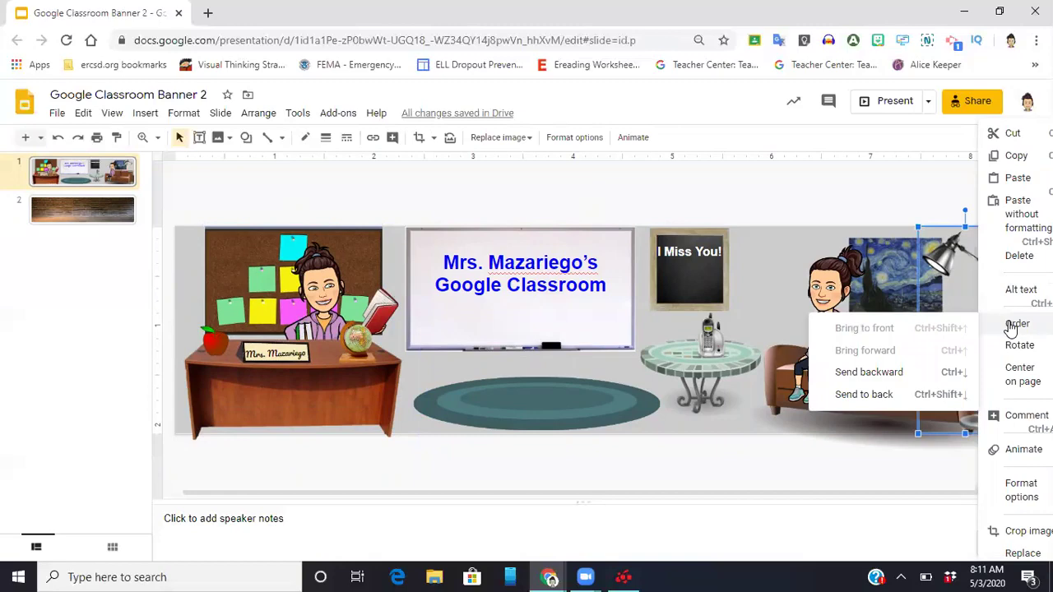
{"action": "left_click", "coordinate": [852, 396]}
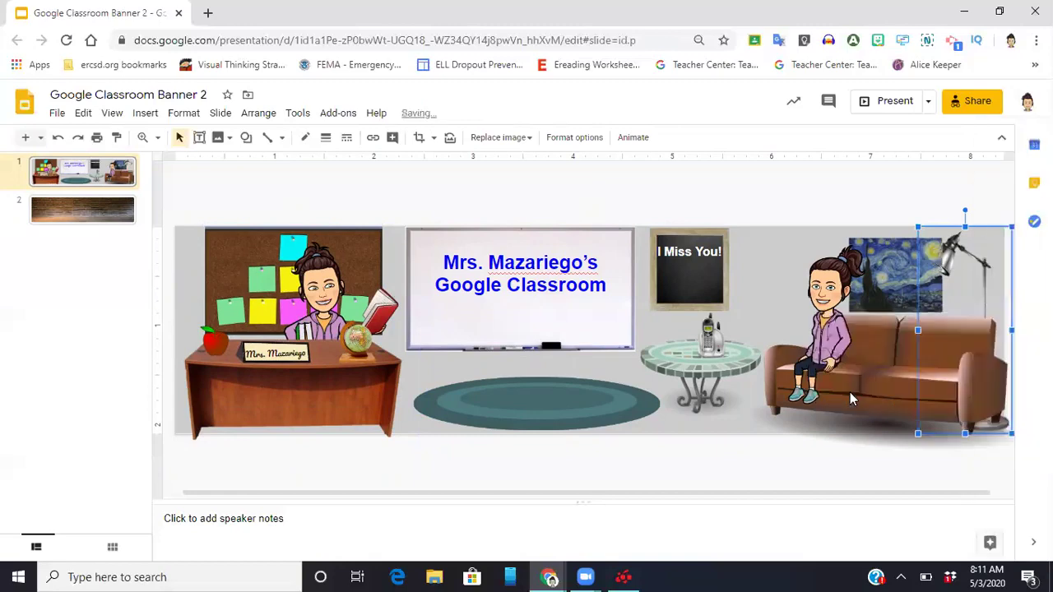
Bring the Starry Night painting to the front of the stacking order
{"action": "left_click", "coordinate": [902, 297]}
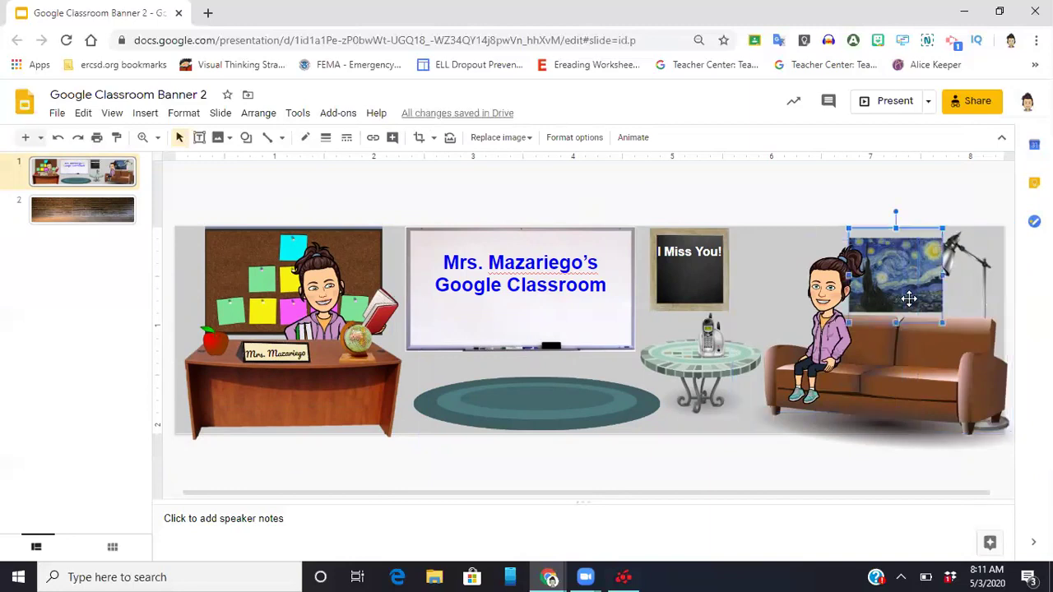
{"action": "left_click", "coordinate": [907, 298]}
{"action": "right_click", "coordinate": [910, 305]}
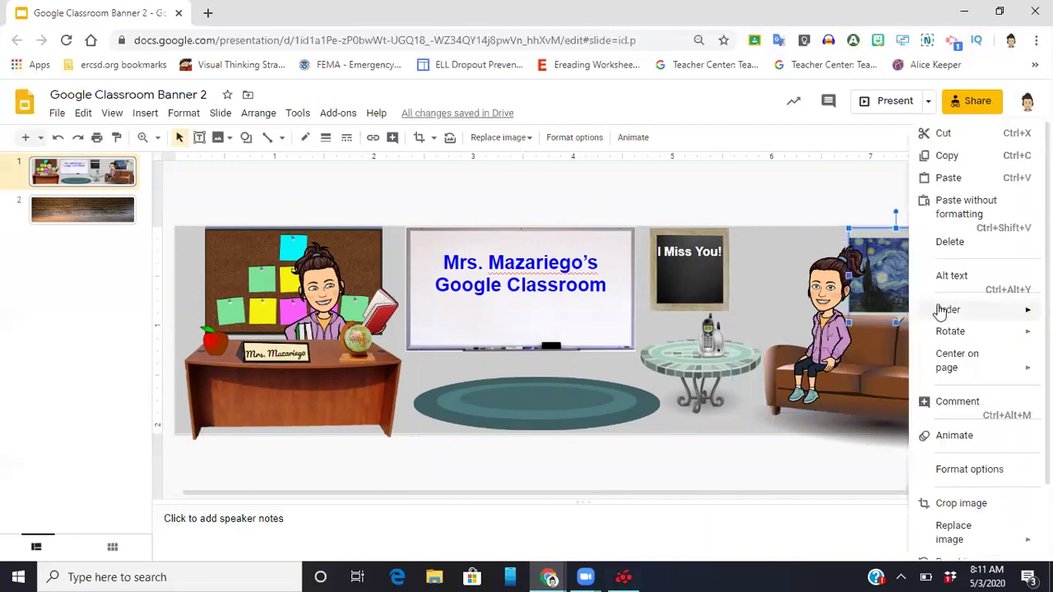
{"action": "mouse_move", "coordinate": [940, 309]}
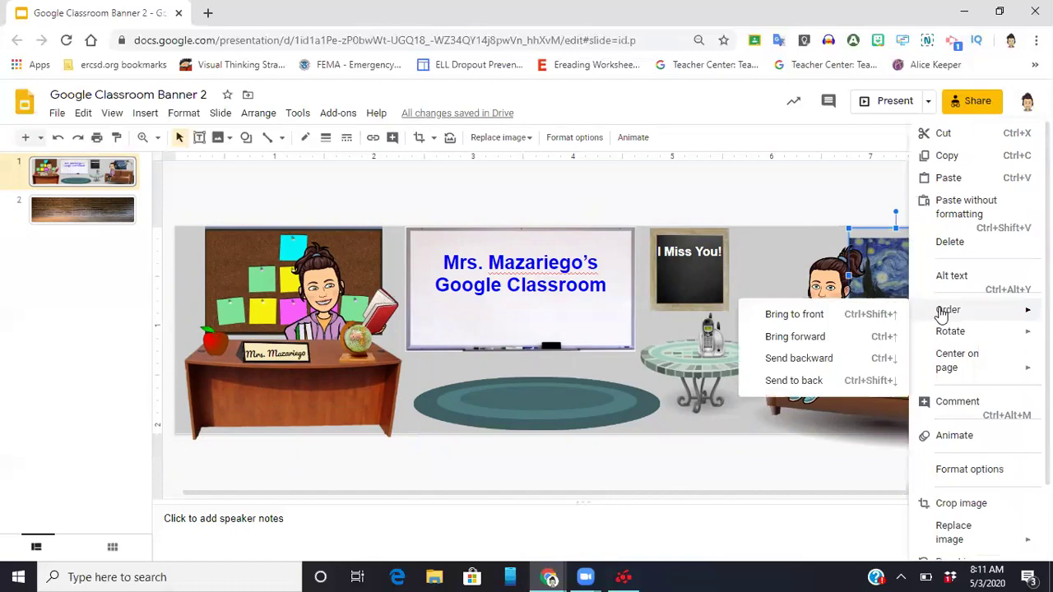
{"action": "left_click", "coordinate": [827, 314]}
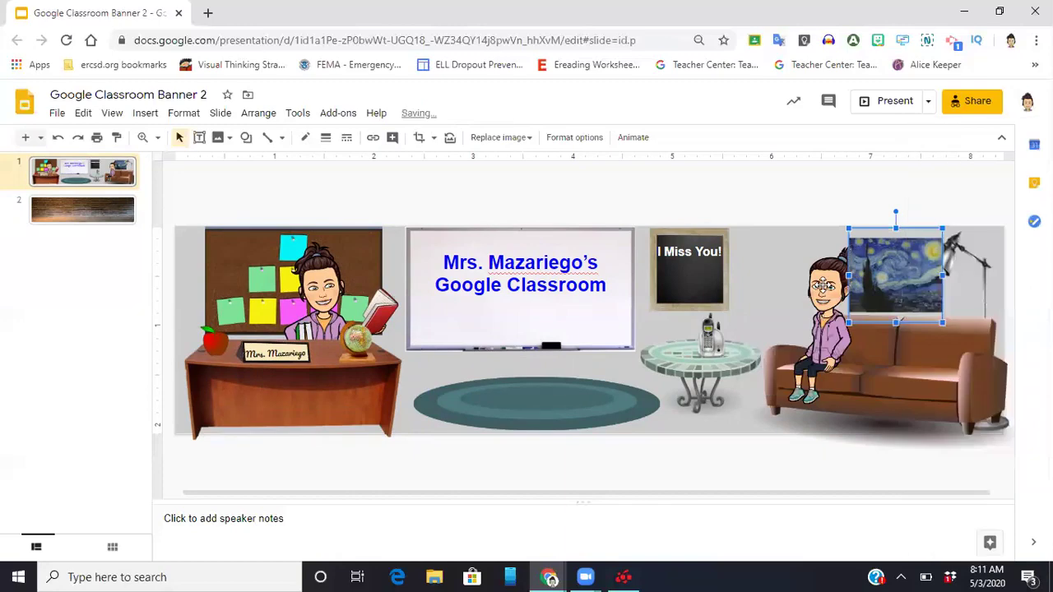
Bring the avatar sitting on the sofa to the front, over the painting
{"action": "right_click", "coordinate": [826, 293]}
{"action": "mouse_move", "coordinate": [825, 294]}
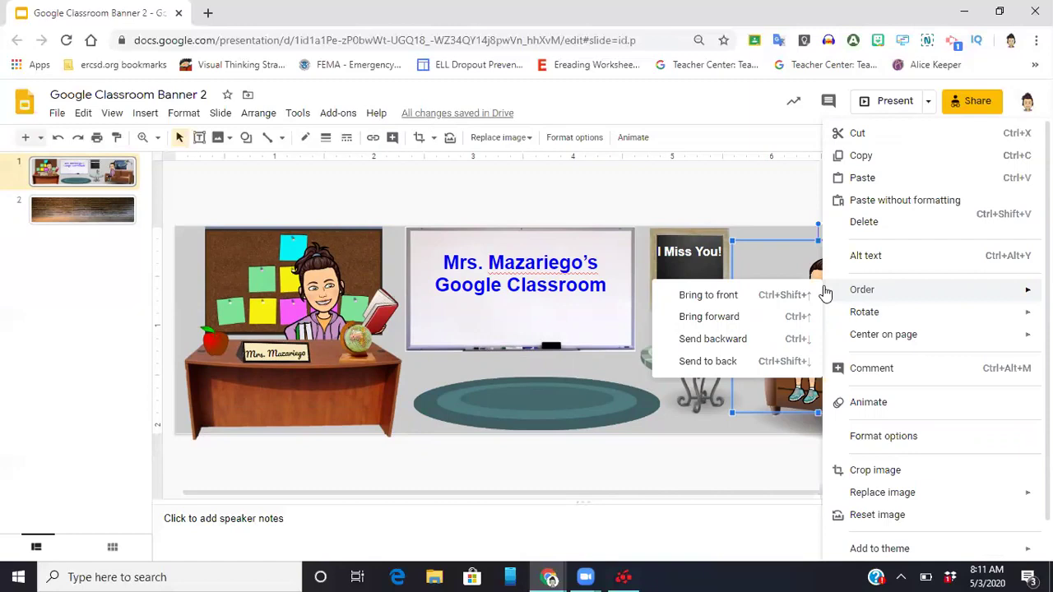
{"action": "left_click", "coordinate": [728, 296]}
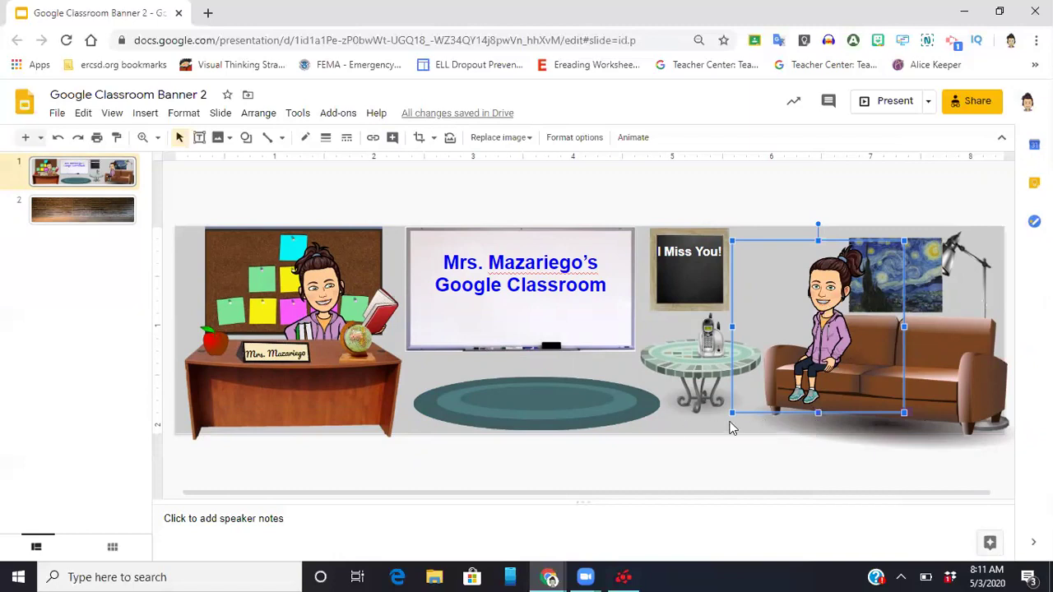
{"action": "right_click", "coordinate": [700, 383]}
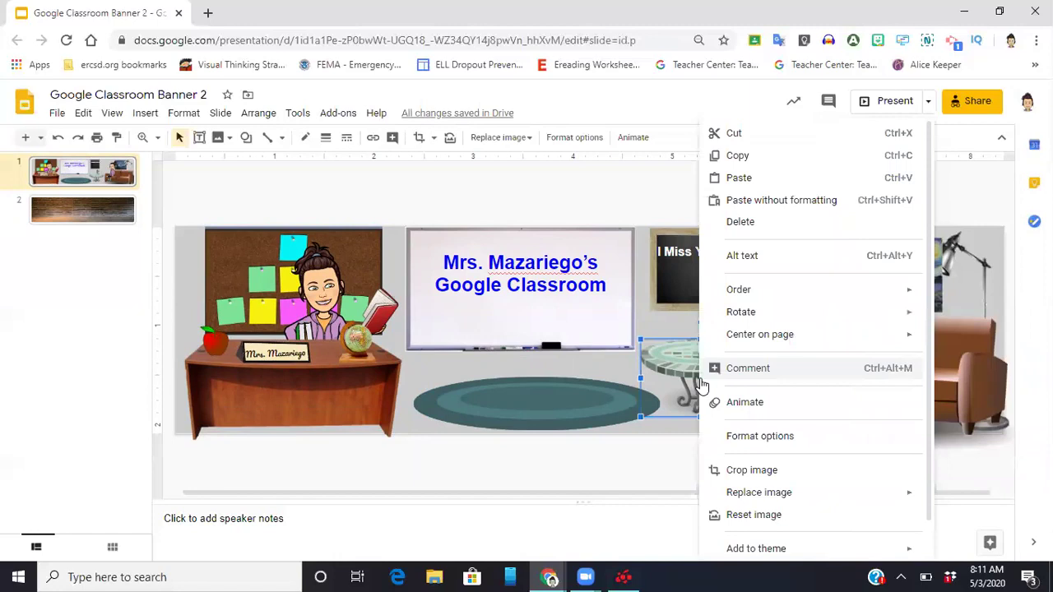
{"action": "mouse_move", "coordinate": [761, 291]}
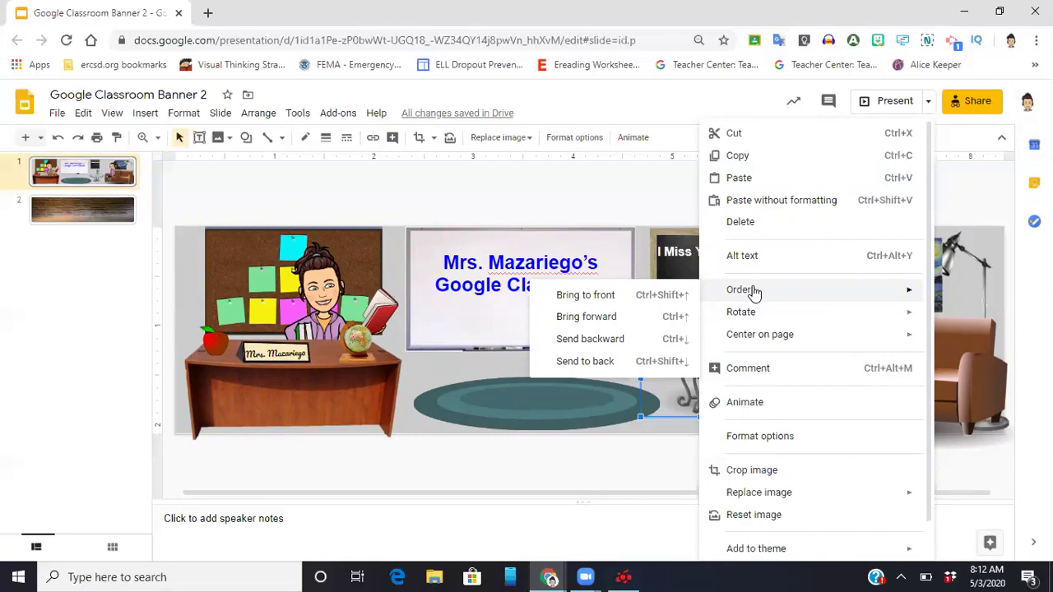
{"action": "left_click", "coordinate": [472, 414]}
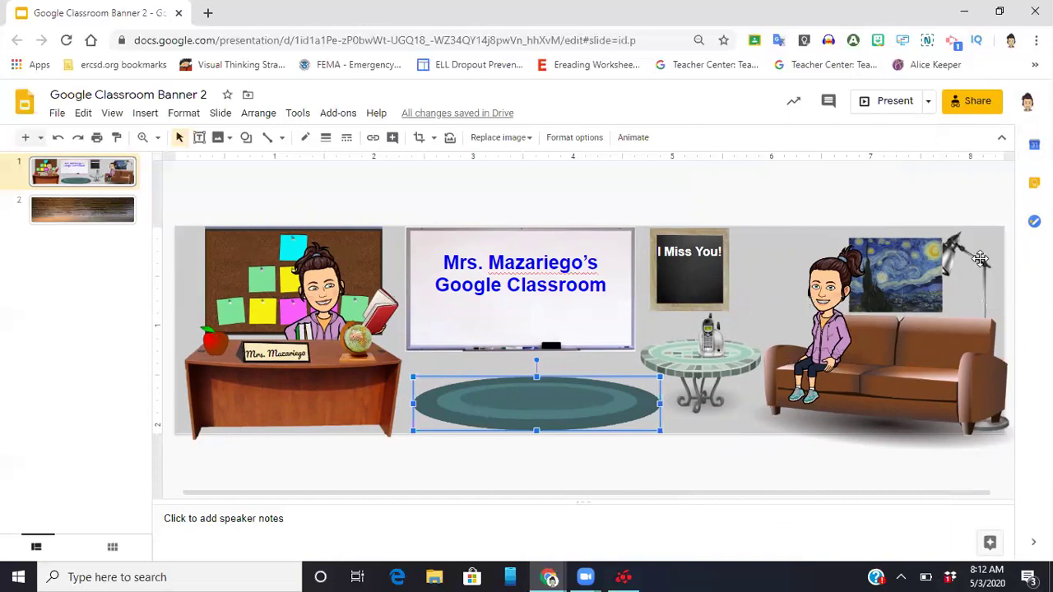
Move the Starry Night painting up and to the left, and shift the seated avatar slightly left and up
{"action": "left_click", "coordinate": [899, 261]}
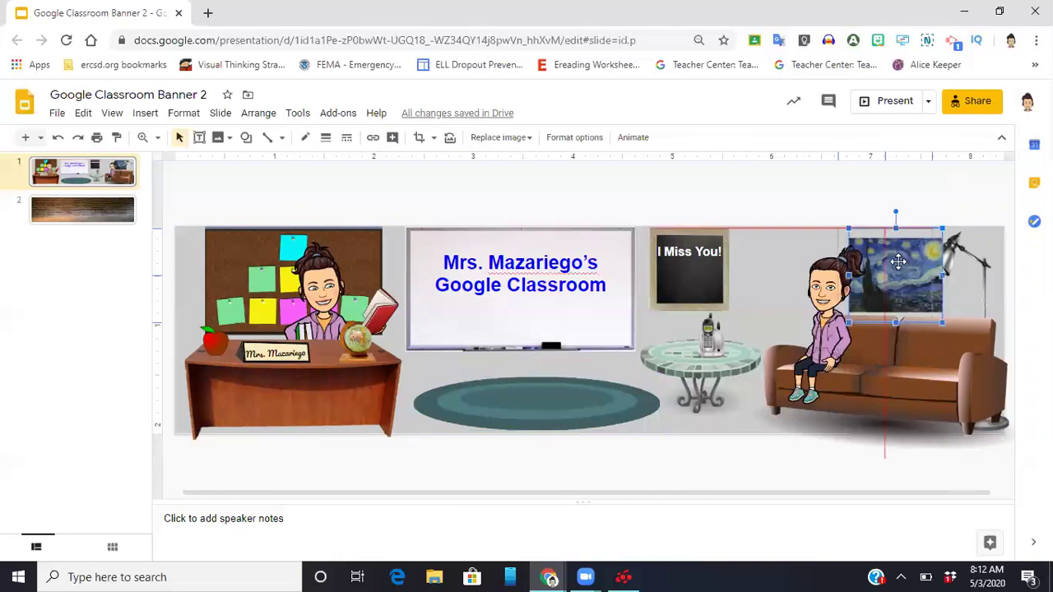
{"action": "left_click", "coordinate": [900, 261]}
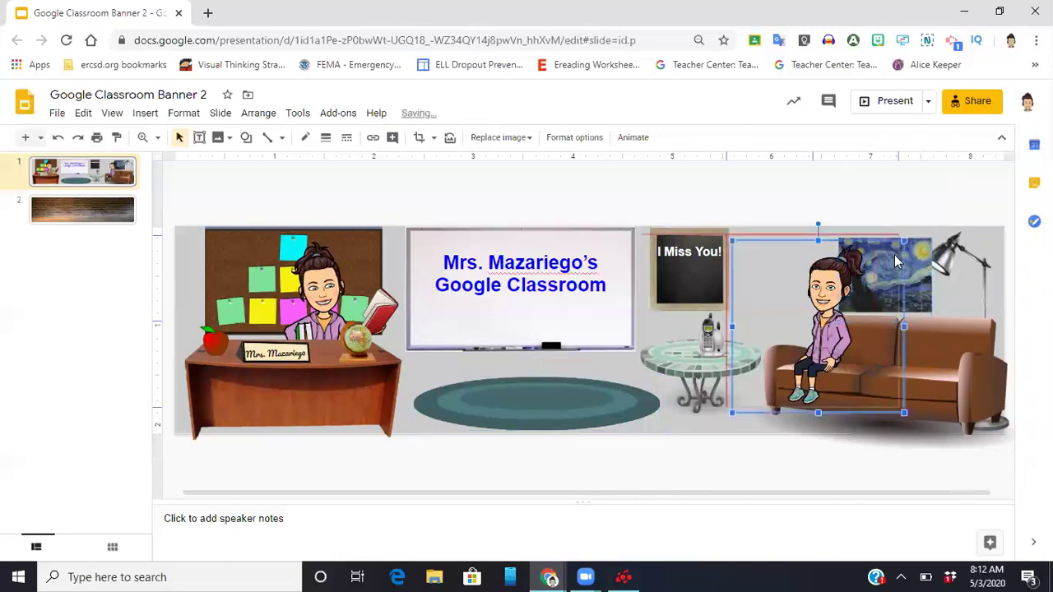
{"action": "left_click_drag", "start_coordinate": [910, 263], "coordinate": [910, 277]}
{"action": "left_click", "coordinate": [895, 272]}
{"action": "left_click", "coordinate": [912, 267]}
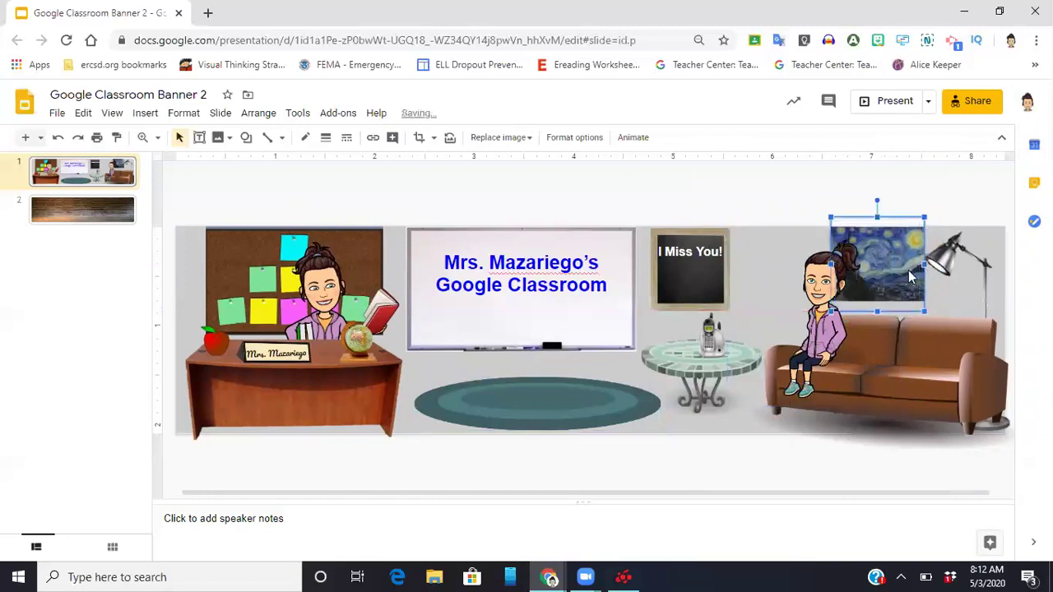
Copy the brick-wall background from slide 2 and paste it onto slide 1
{"action": "left_click", "coordinate": [86, 213]}
{"action": "left_click", "coordinate": [484, 312]}
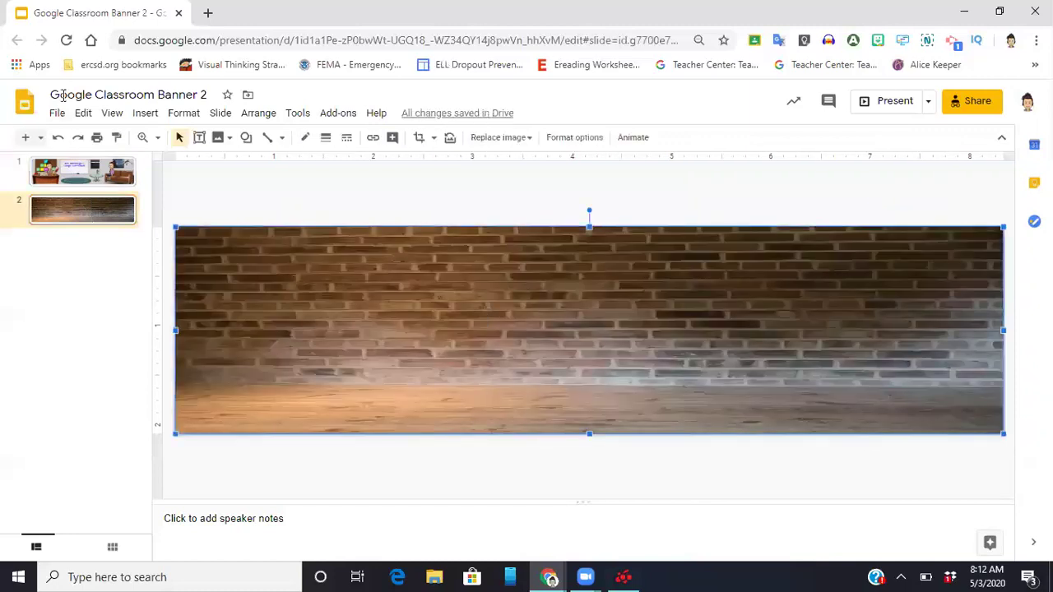
{"action": "left_click", "coordinate": [130, 177]}
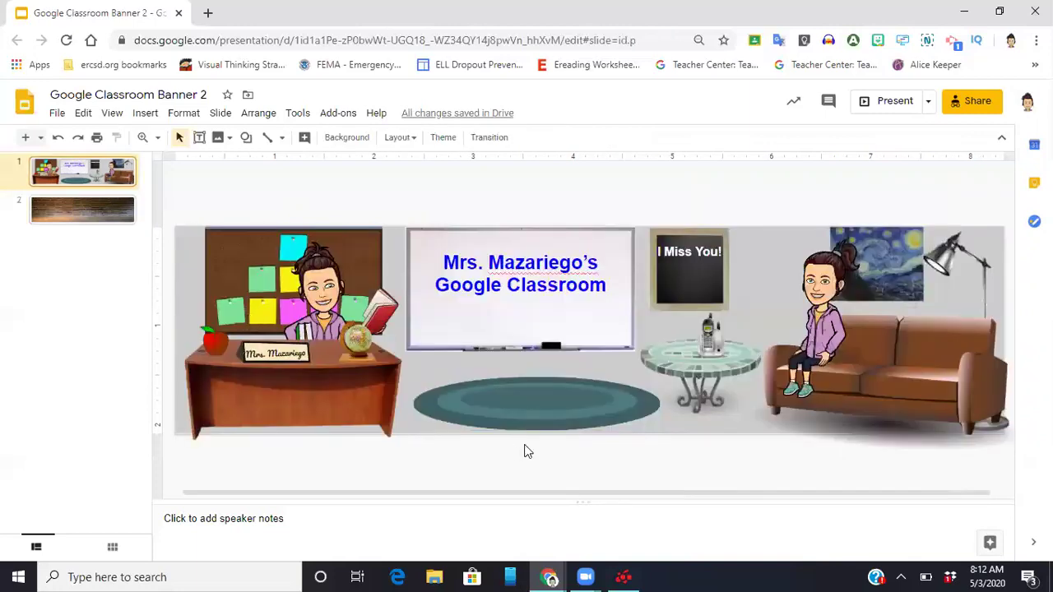
{"action": "right_click", "coordinate": [732, 436]}
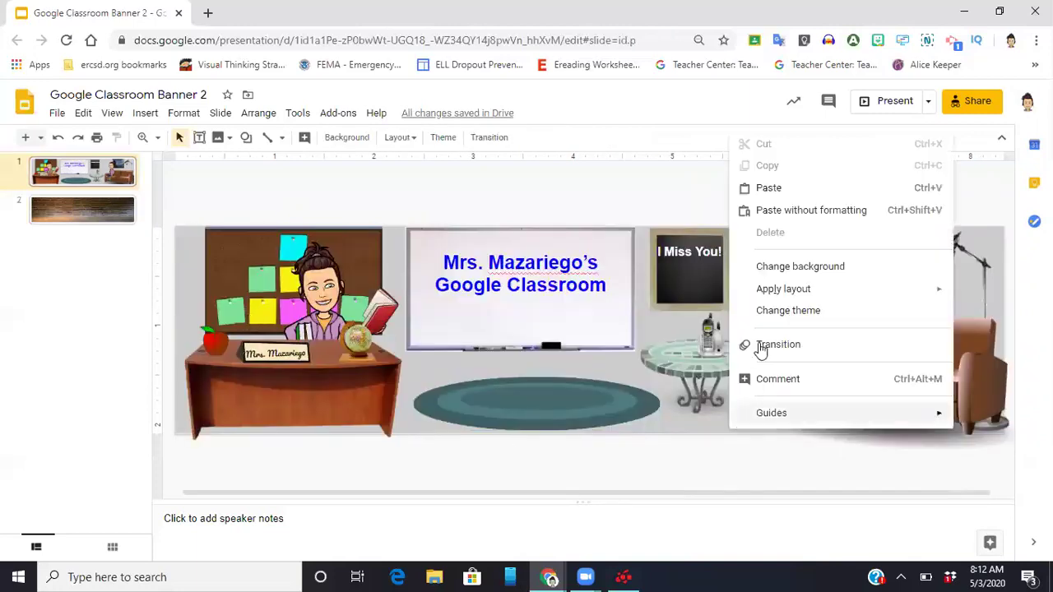
{"action": "left_click", "coordinate": [794, 195]}
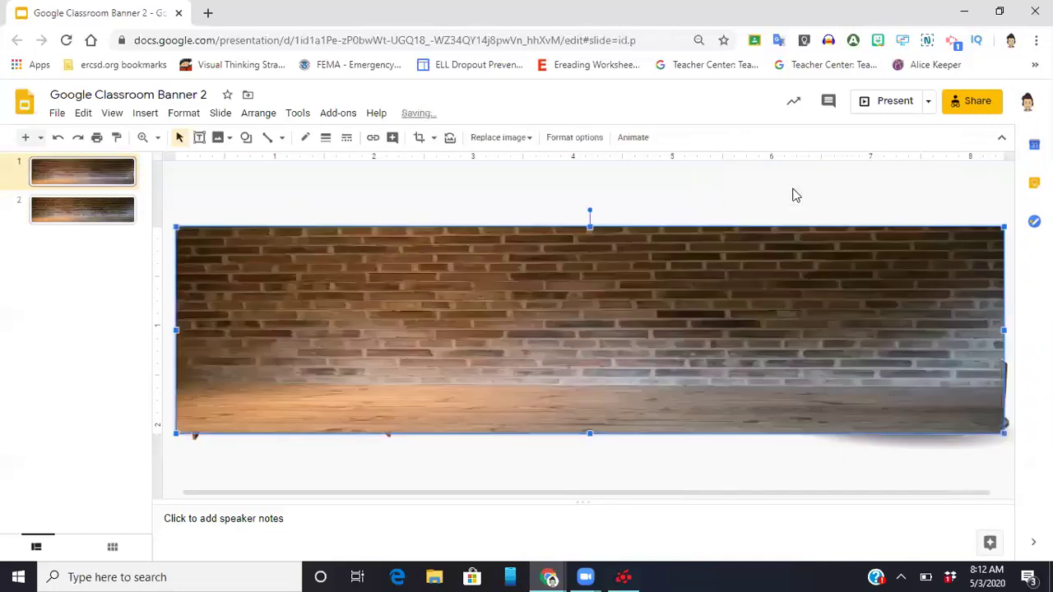
Send the pasted brick-wall background to the back, behind all objects on slide 1
{"action": "right_click", "coordinate": [736, 317]}
{"action": "mouse_move", "coordinate": [738, 316]}
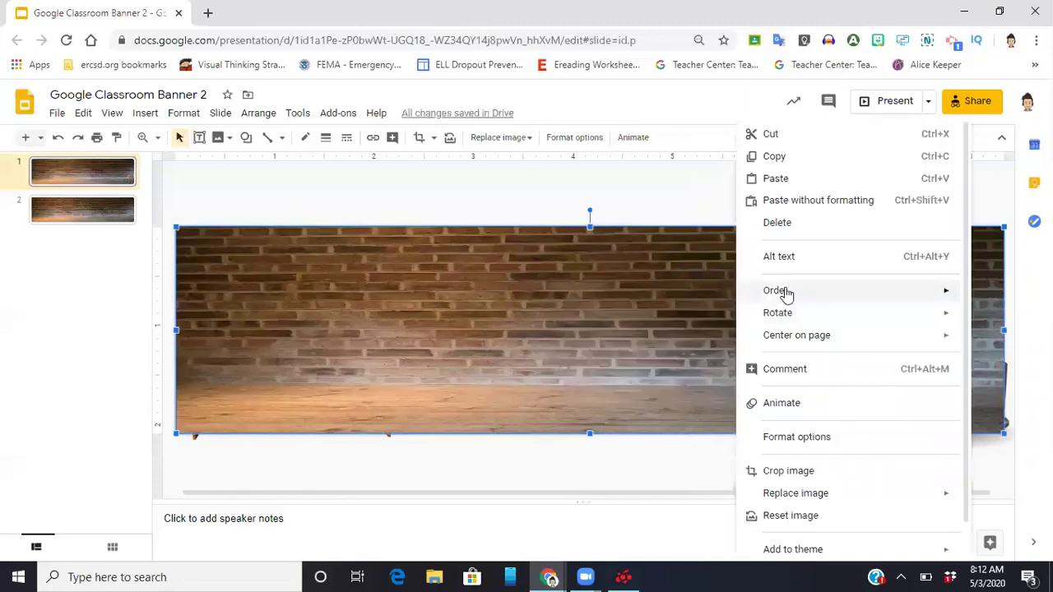
{"action": "left_click", "coordinate": [627, 362]}
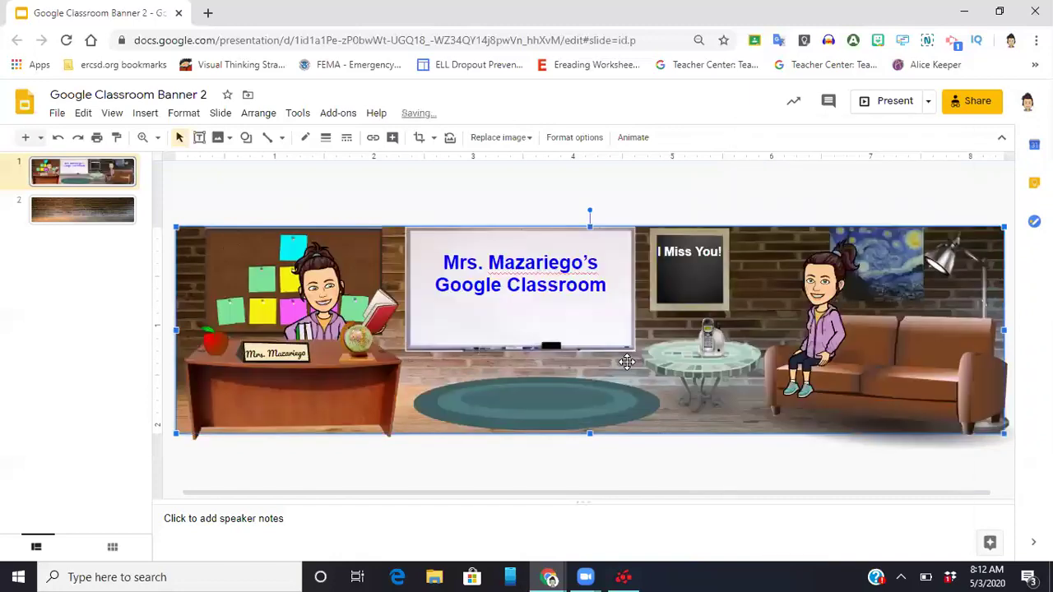